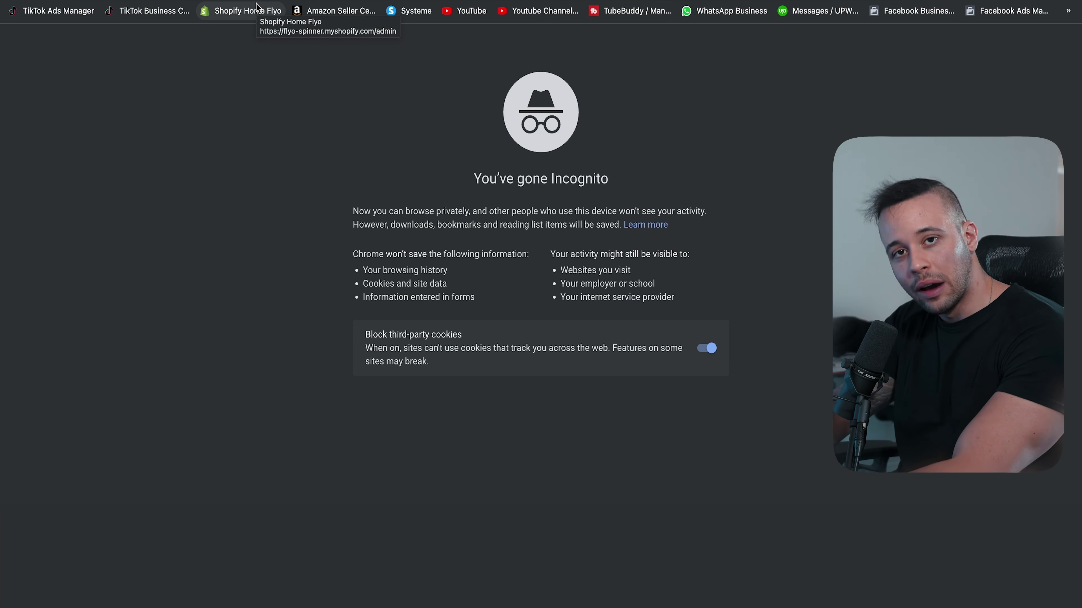
# Step: Go to youtube.com in the incognito window and open the Google sign-in page
pyautogui.write('youtube.c')
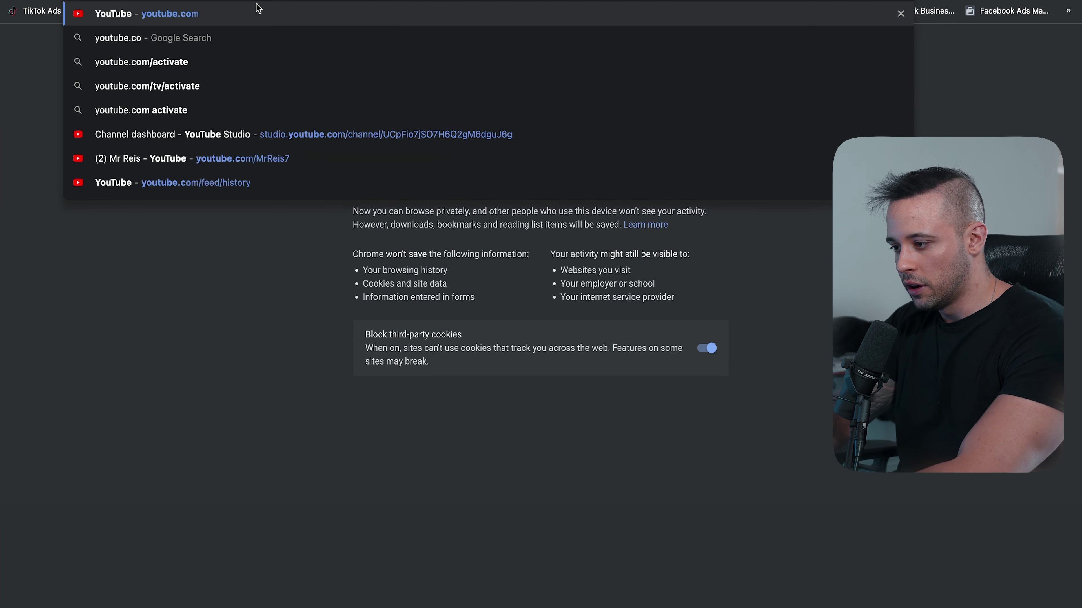
pyautogui.press('Return')
pyautogui.click(1039, 42)
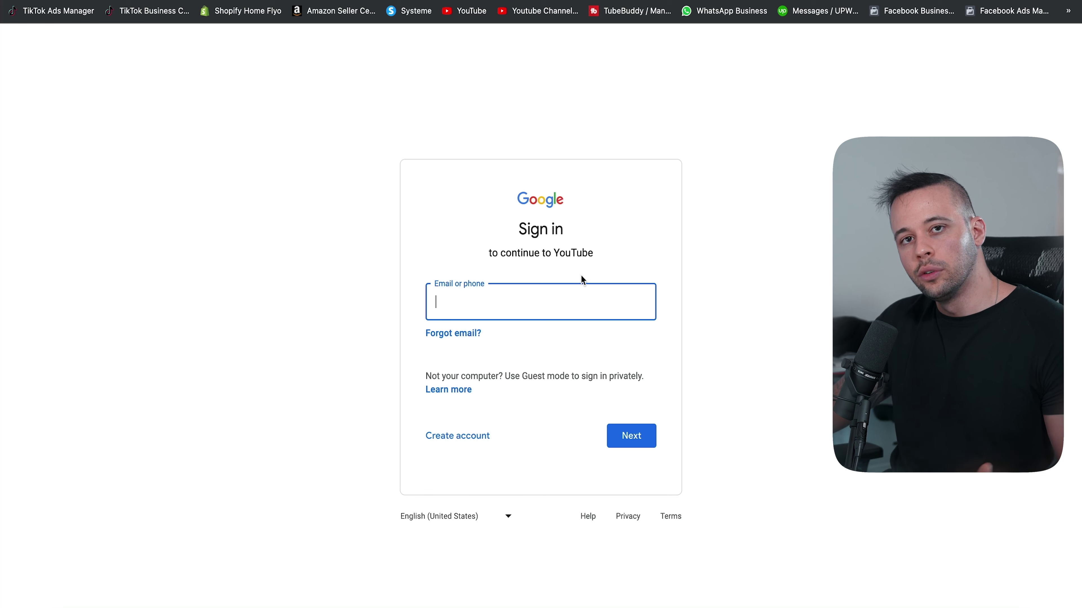
pyautogui.click(760, 280)
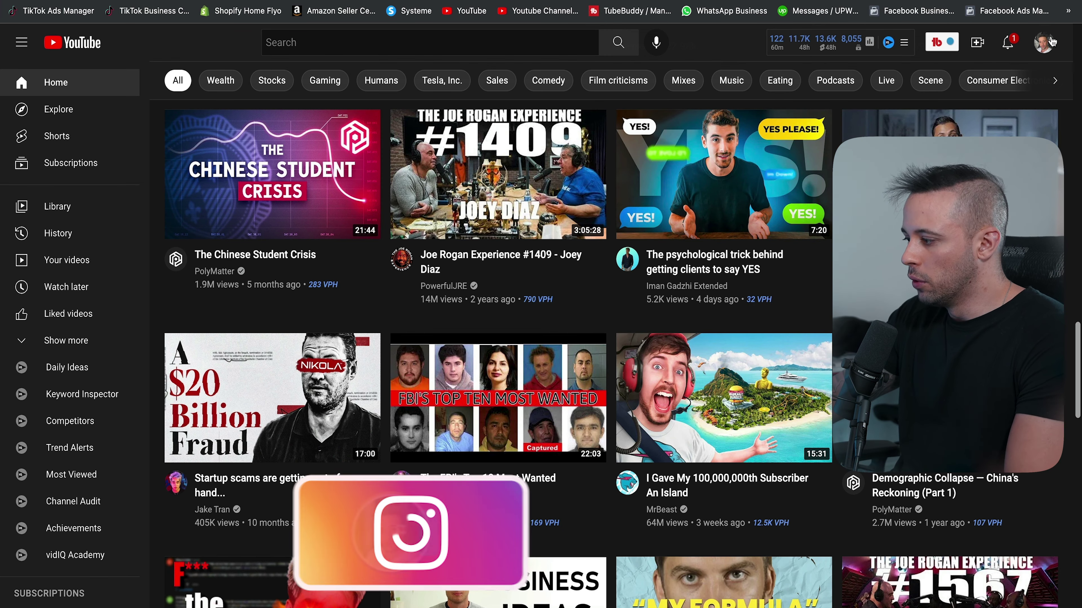
# Step: Open your own channel's page from the YouTube home page and go to its channel customization
pyautogui.click(1006, 42)
pyautogui.click(871, 107)
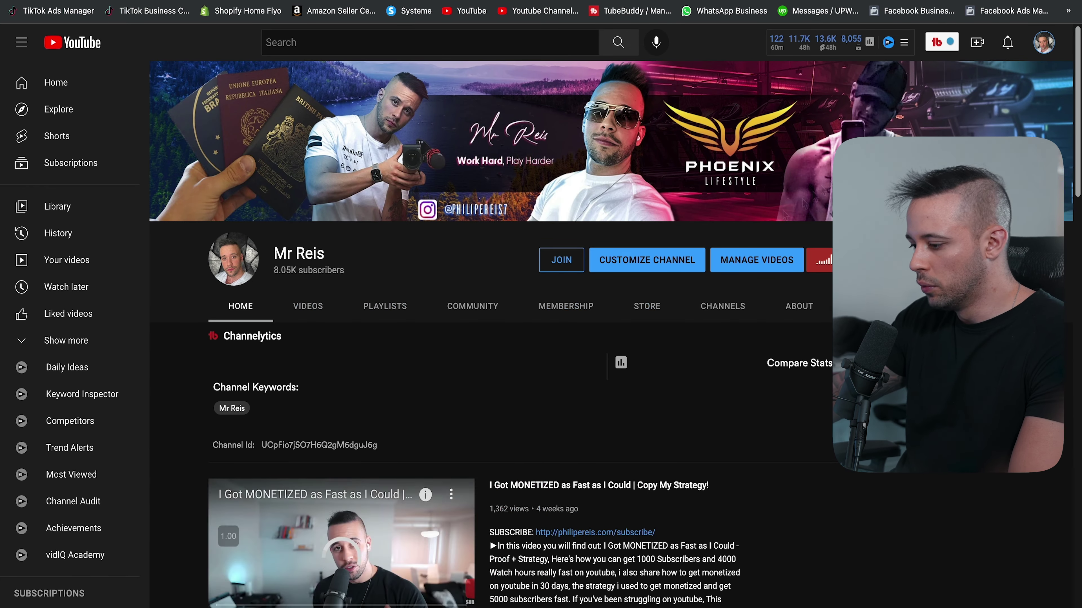
pyautogui.scroll(-6, 369, 525)
pyautogui.scroll(6, 369, 526)
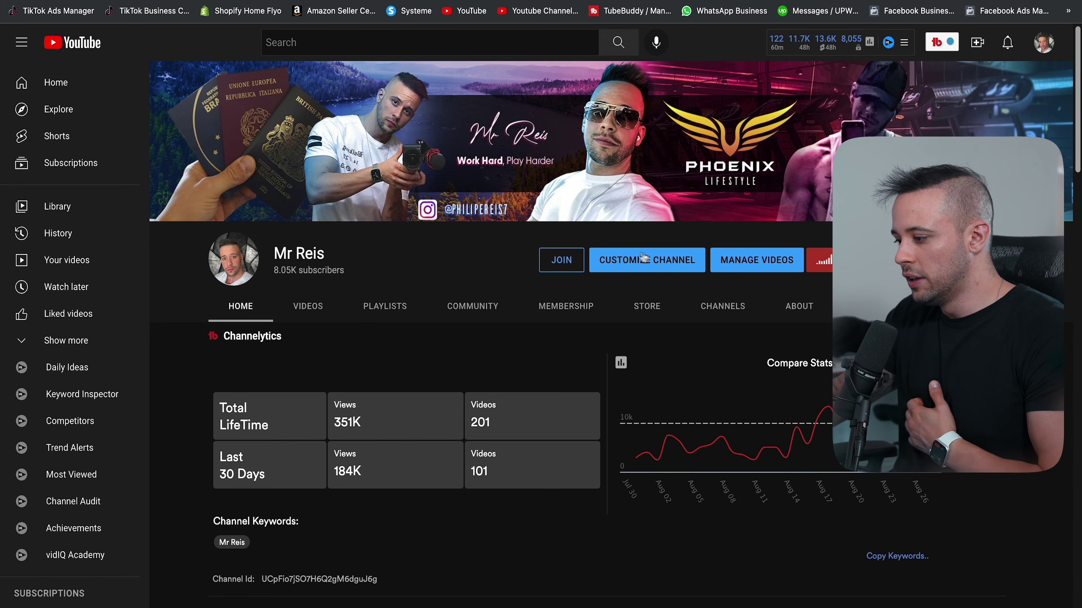
pyautogui.click(629, 265)
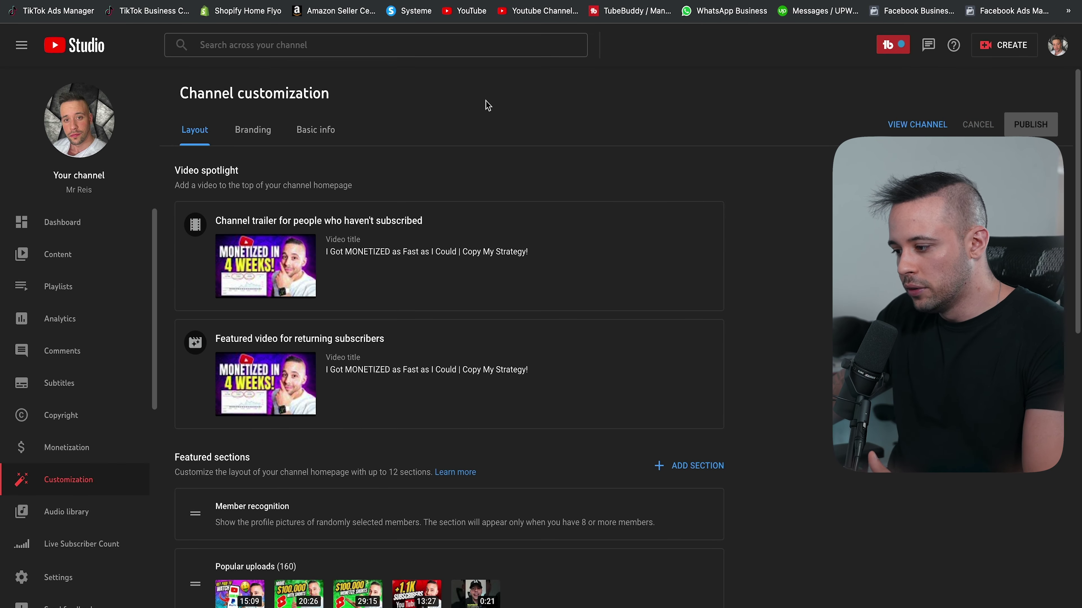
# Step: Review the channel's layout settings, including the video spotlight and the featured sections with their playlists
pyautogui.scroll(-4, 477, 368)
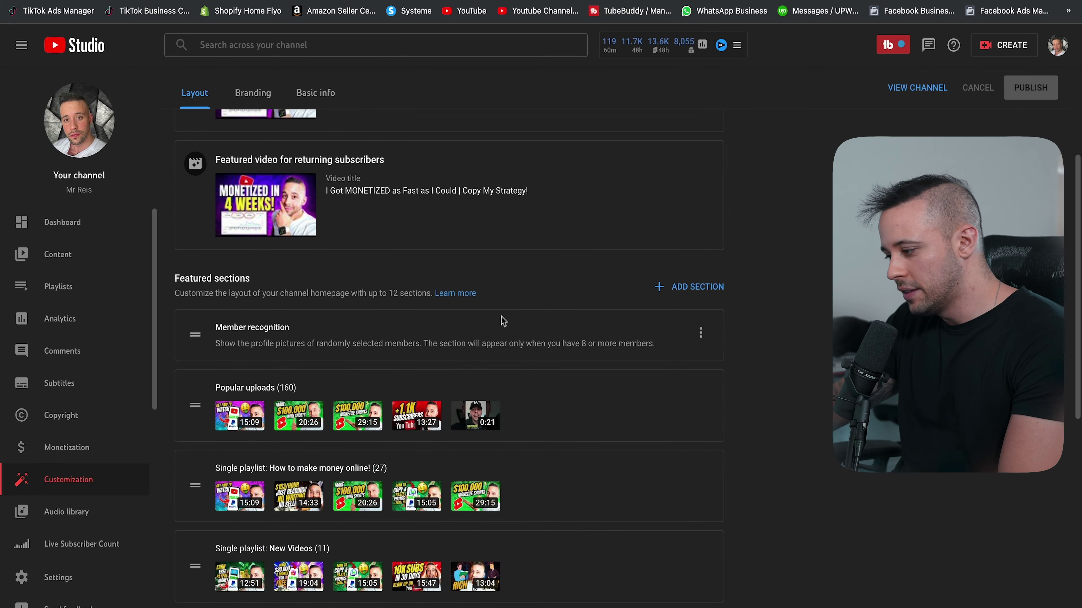
pyautogui.scroll(-2, 481, 334)
pyautogui.scroll(-1, 682, 243)
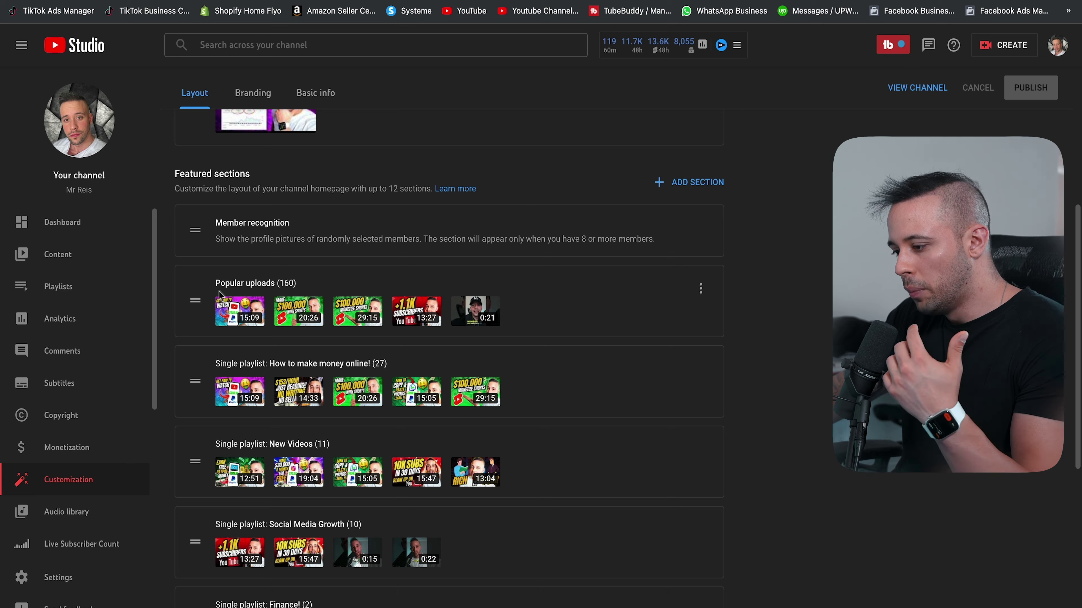
pyautogui.scroll(-2, 435, 405)
pyautogui.scroll(3, 435, 406)
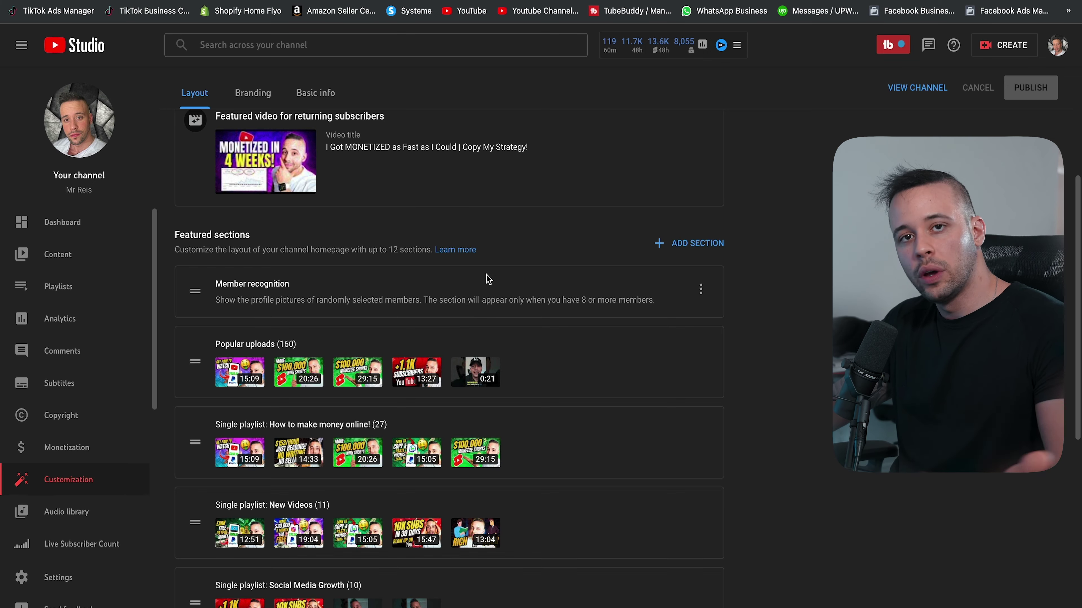
pyautogui.scroll(5, 418, 266)
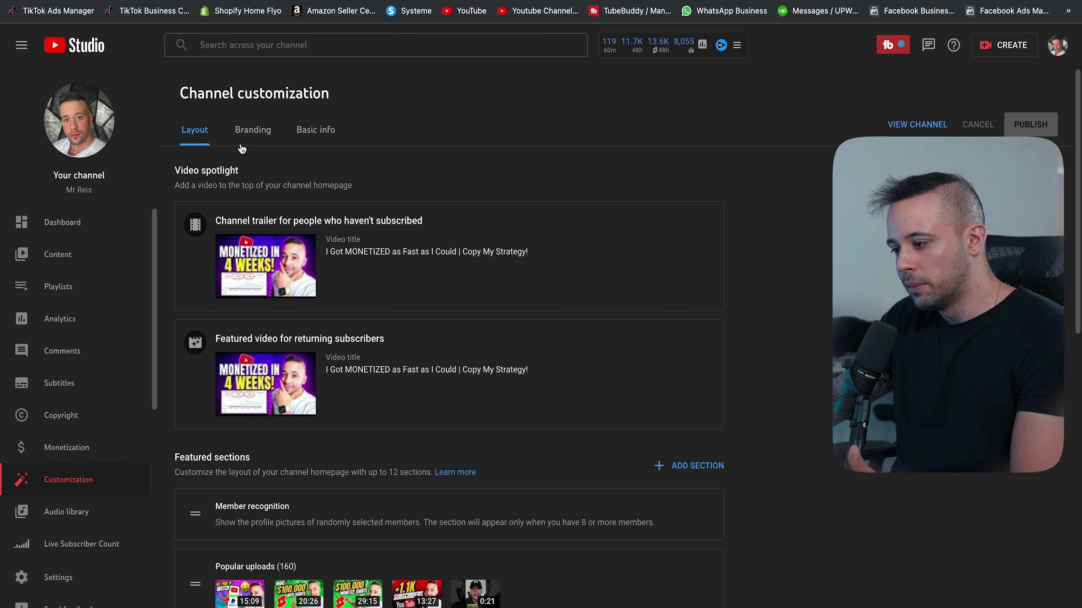
# Step: Show the channel's branding settings and review the picture, banner image and video watermark sections
pyautogui.click(255, 139)
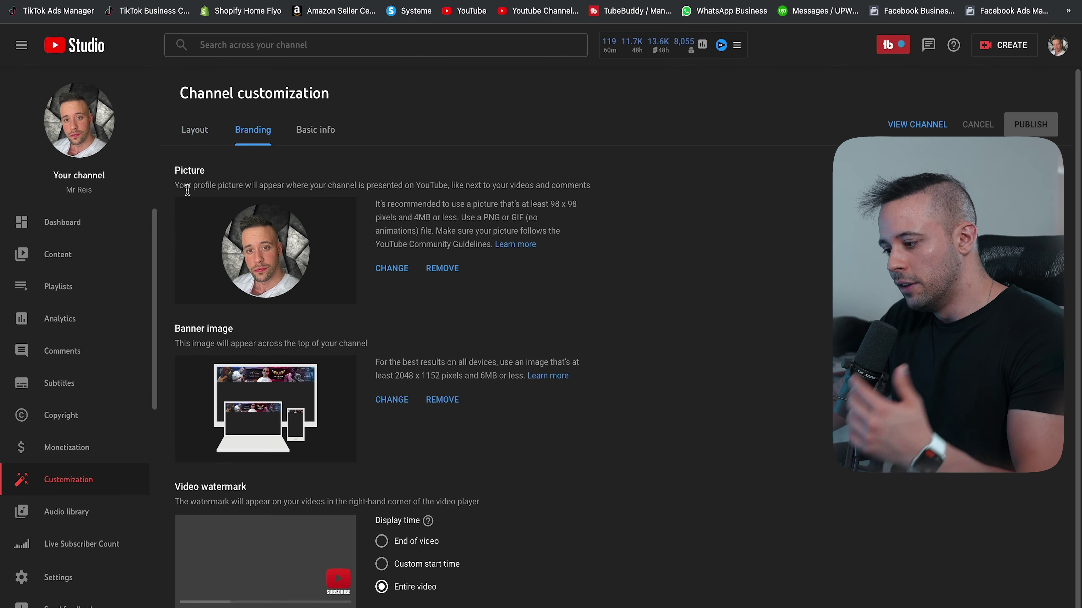
pyautogui.scroll(-1, 439, 171)
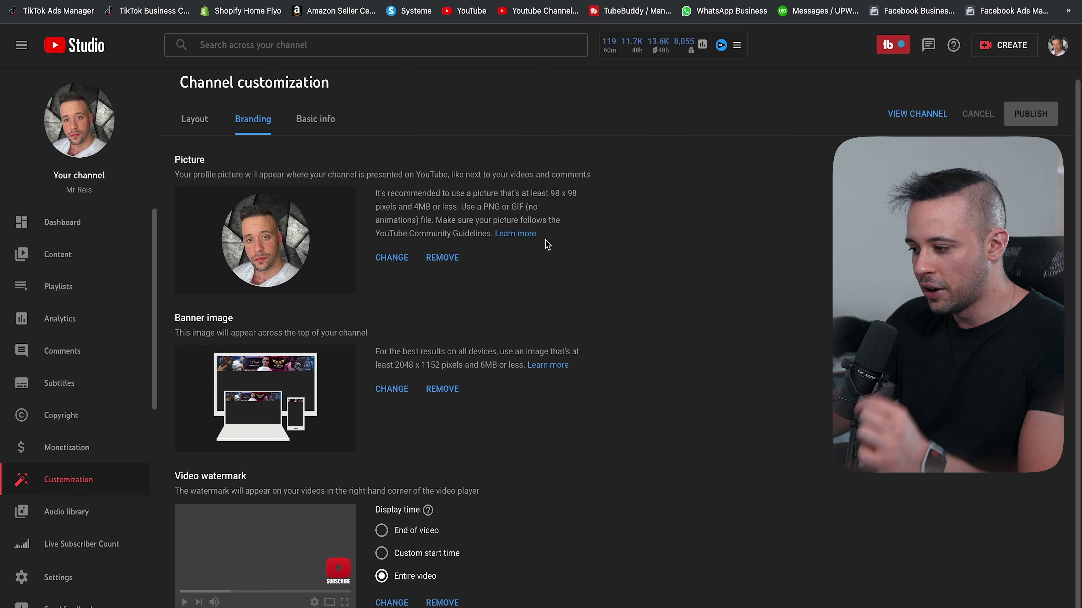
pyautogui.moveTo(181, 477); pyautogui.dragTo(194, 477)
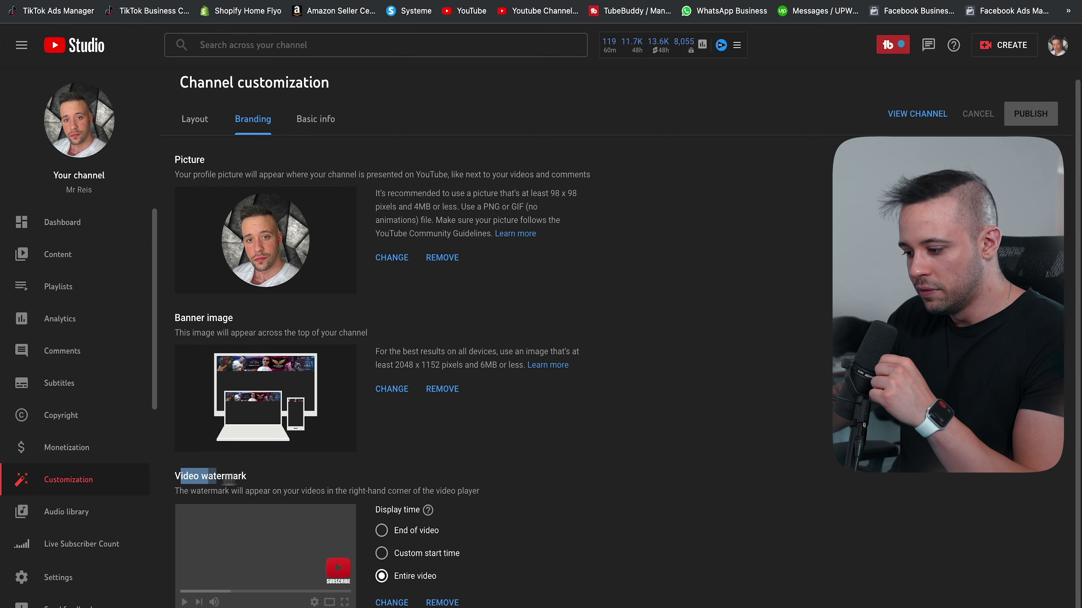
pyautogui.click(267, 484)
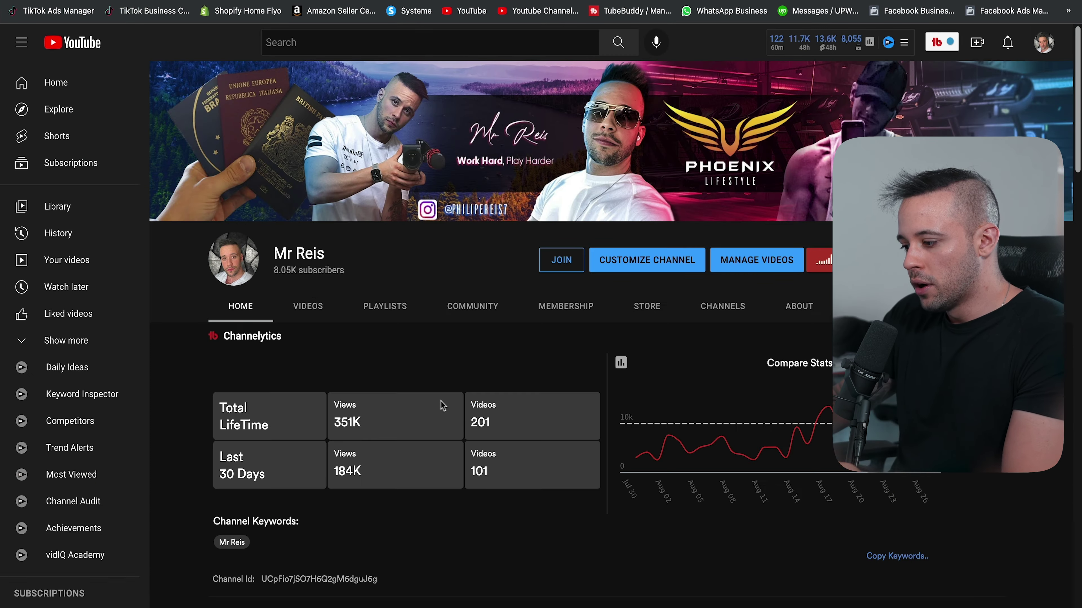
# Step: On the channel homepage, examine the subscribe watermark on the trailer video, then the channel banner
pyautogui.scroll(-6, 442, 406)
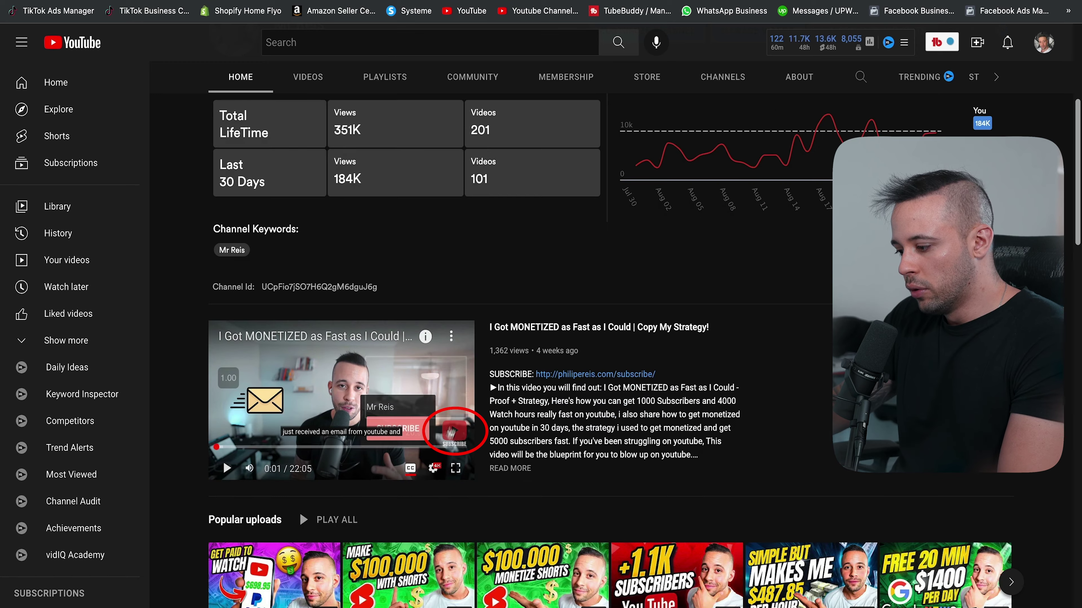
pyautogui.click(446, 441)
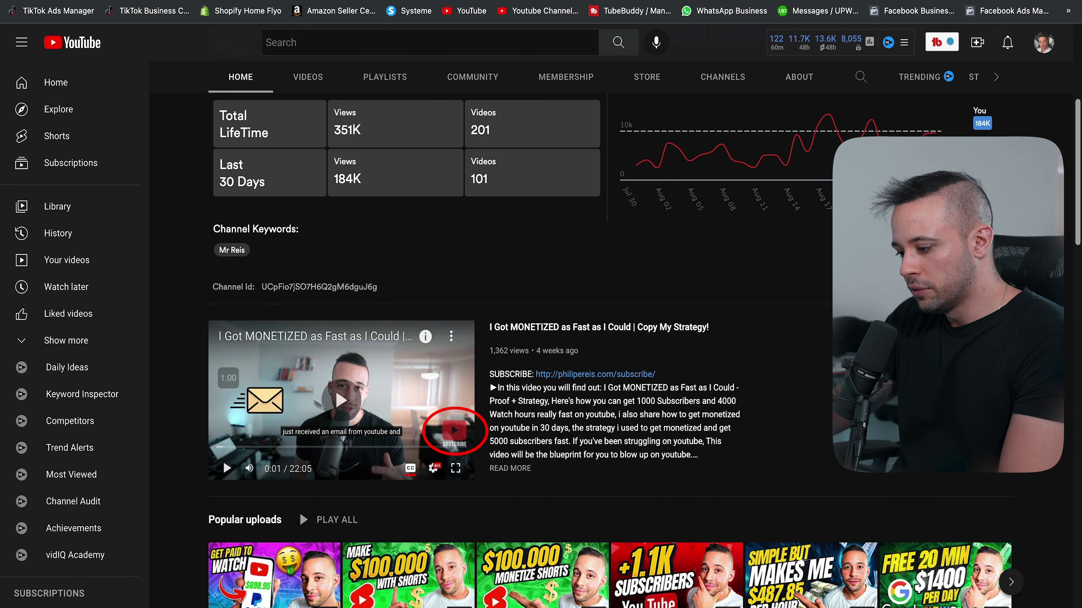
pyautogui.click(445, 439)
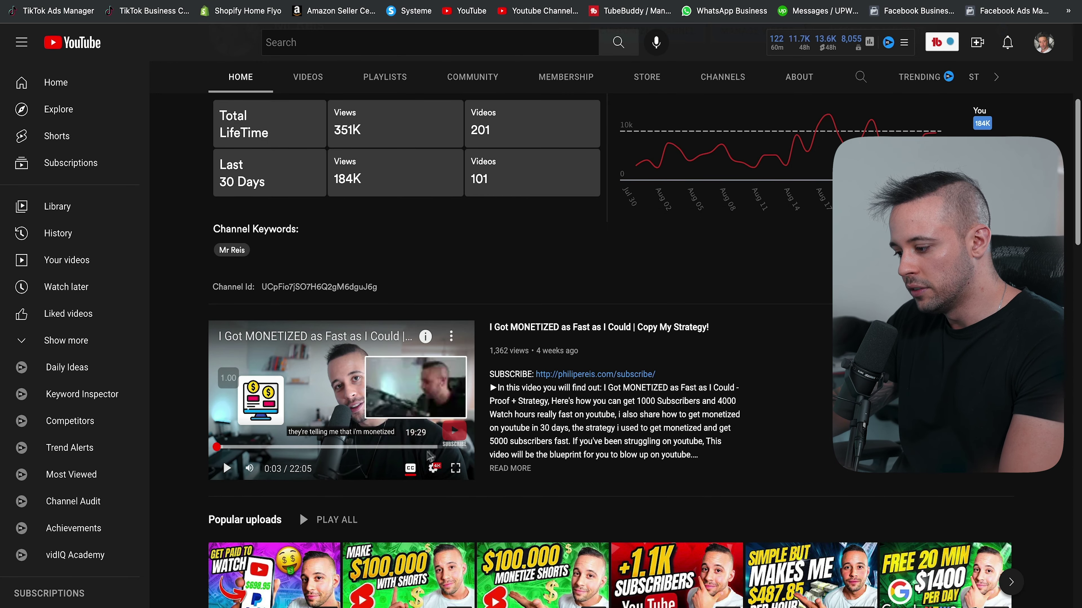
pyautogui.moveTo(396, 433)
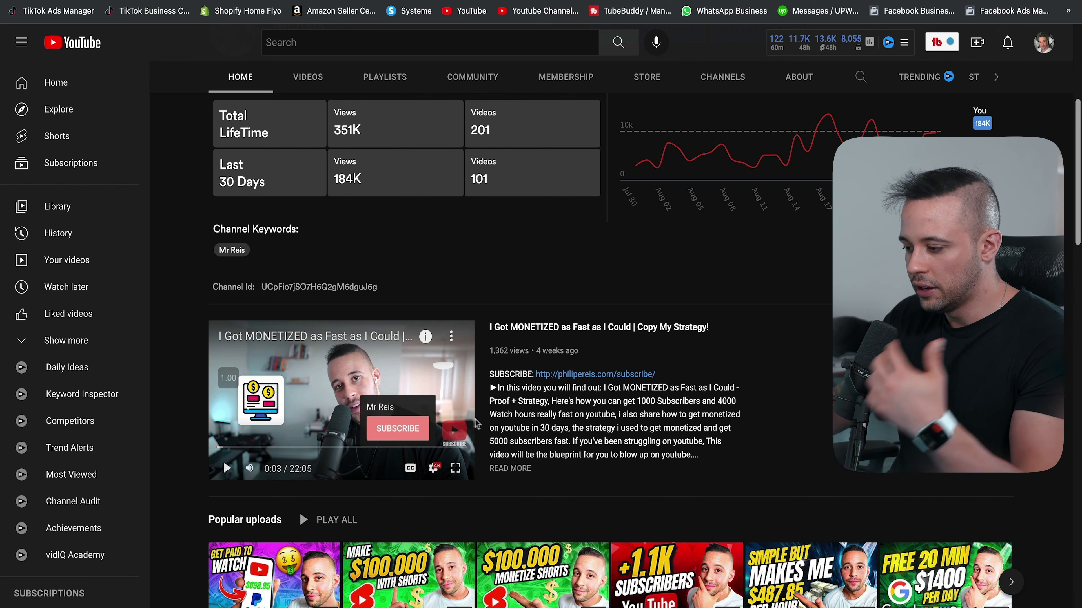
pyautogui.scroll(7, 465, 115)
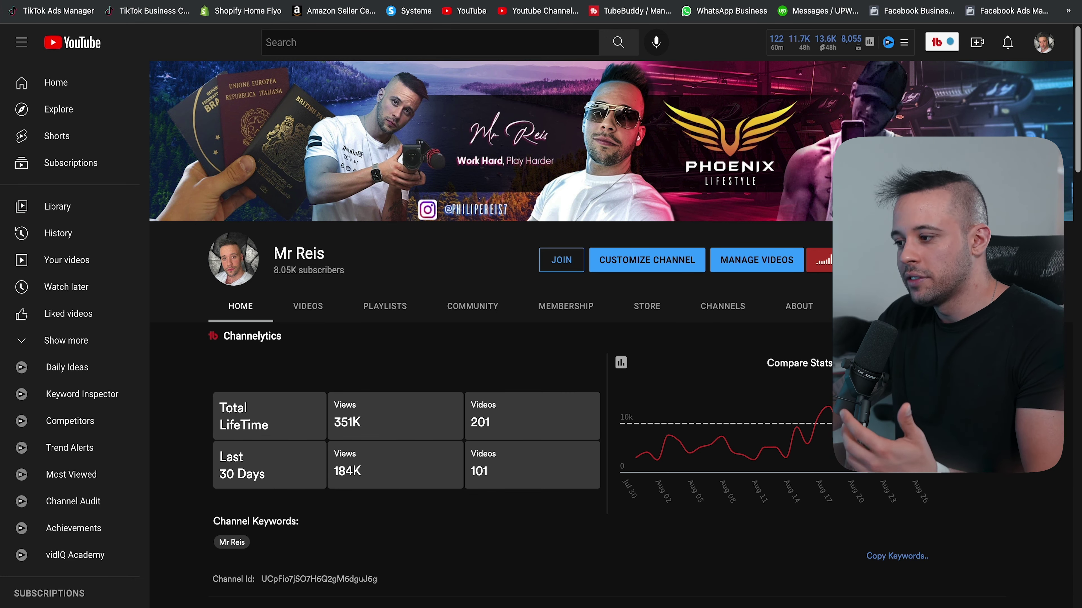
pyautogui.moveTo(664, 446)
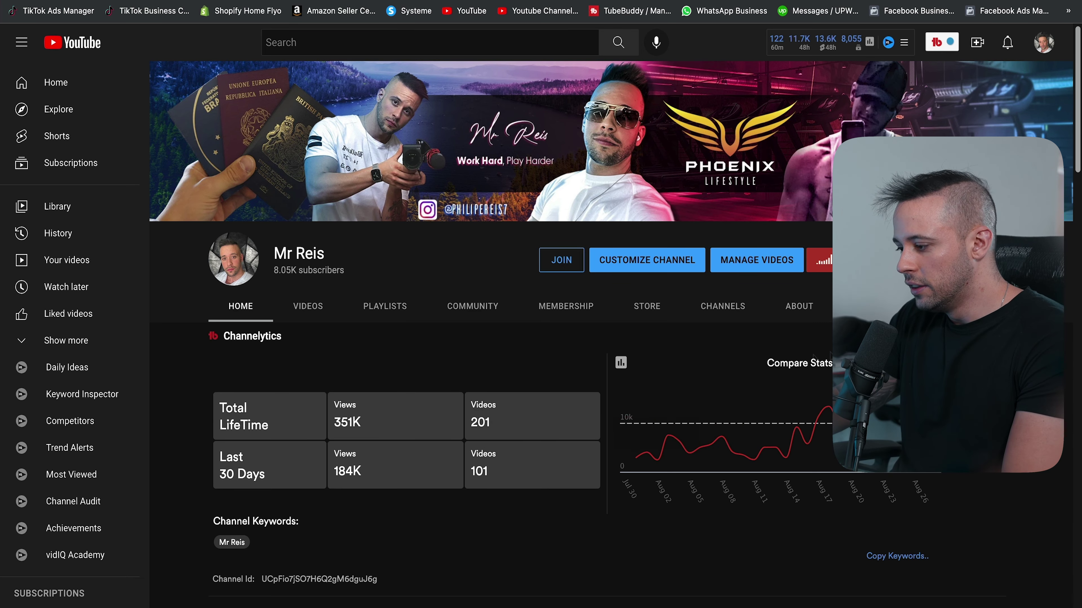
# Step: Go back to the channel's branding settings and examine the video watermark section
pyautogui.scroll(-2, 763, 379)
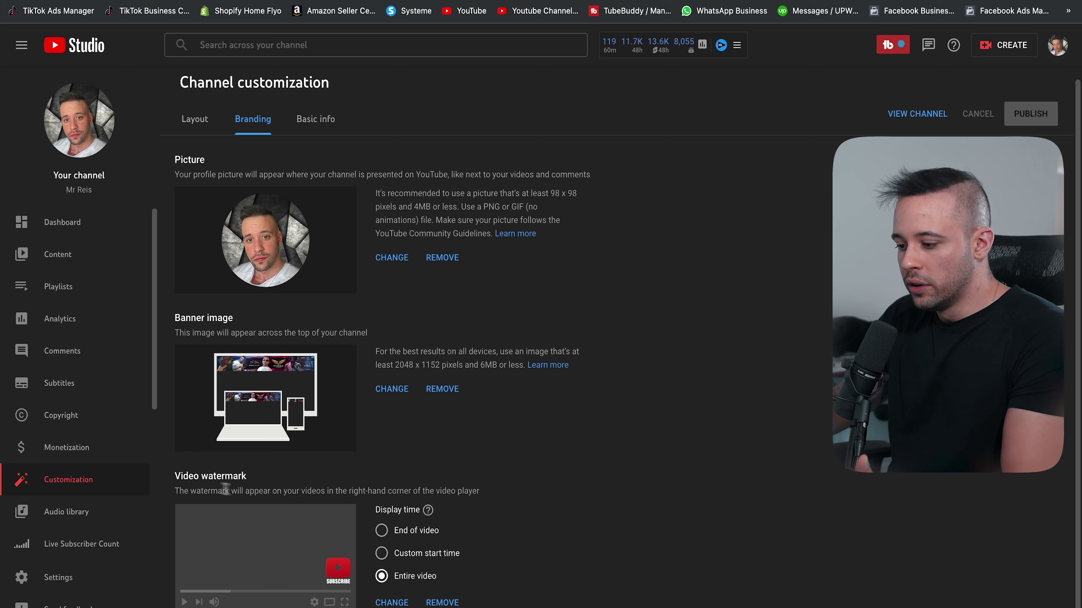
pyautogui.moveTo(174, 474); pyautogui.dragTo(301, 476)
pyautogui.click(305, 477)
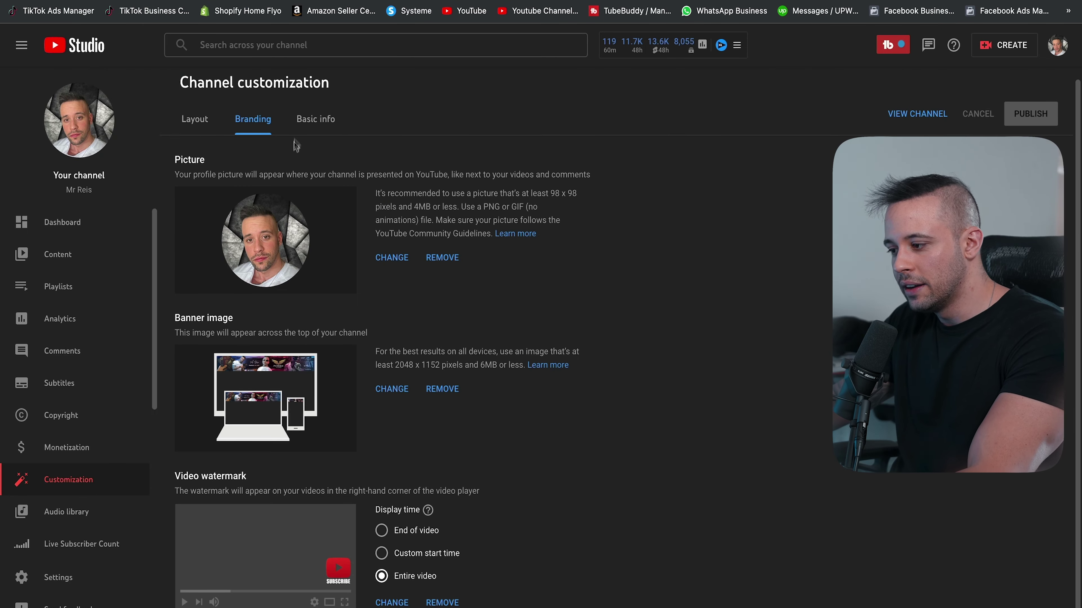
# Step: Show the channel's basic info and examine the channel name, the description text and its contact line
pyautogui.click(298, 121)
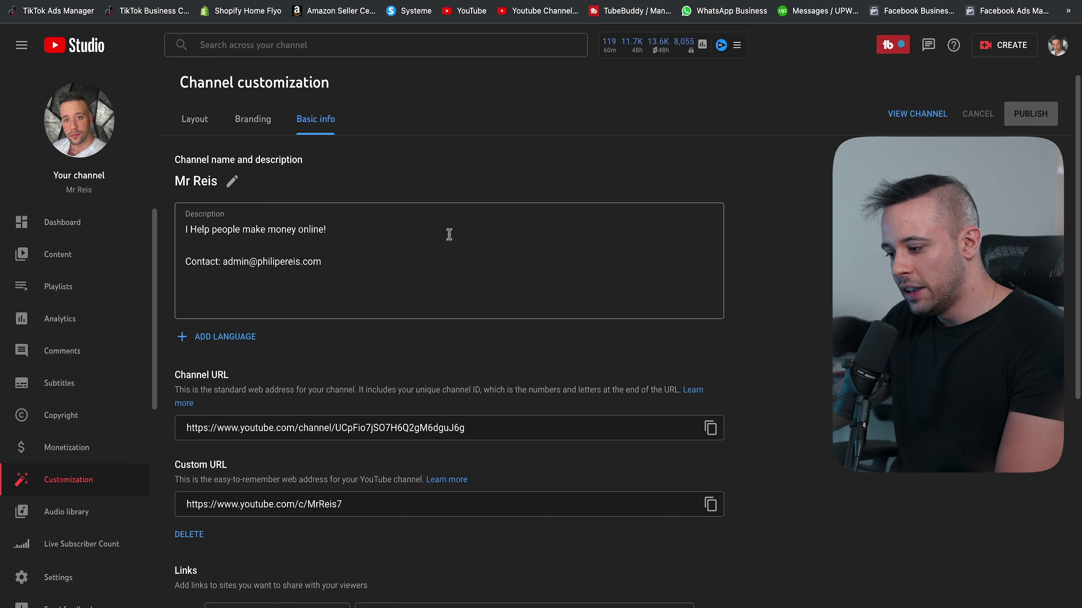
pyautogui.scroll(-1, 426, 230)
pyautogui.scroll(1, 288, 208)
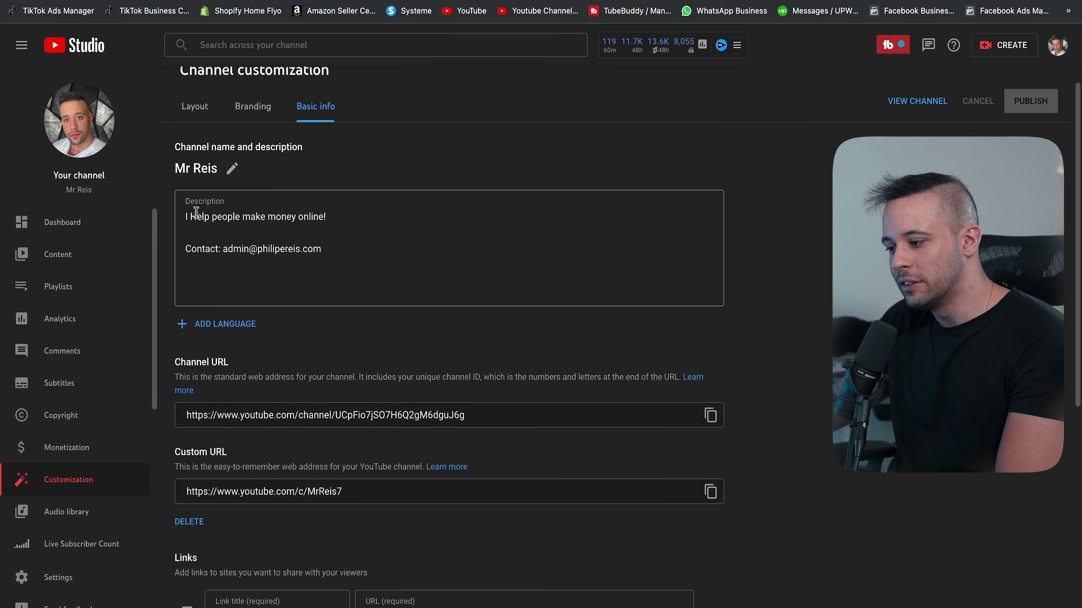
pyautogui.moveTo(196, 215); pyautogui.dragTo(345, 258)
pyautogui.click(345, 258)
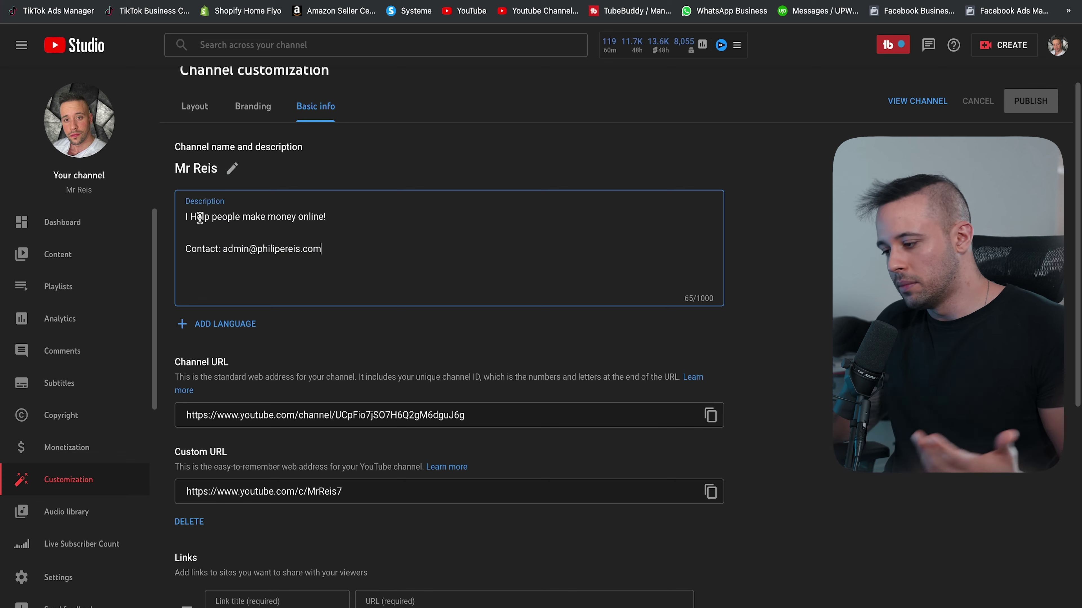
pyautogui.moveTo(200, 218); pyautogui.dragTo(157, 212)
pyautogui.click(341, 229)
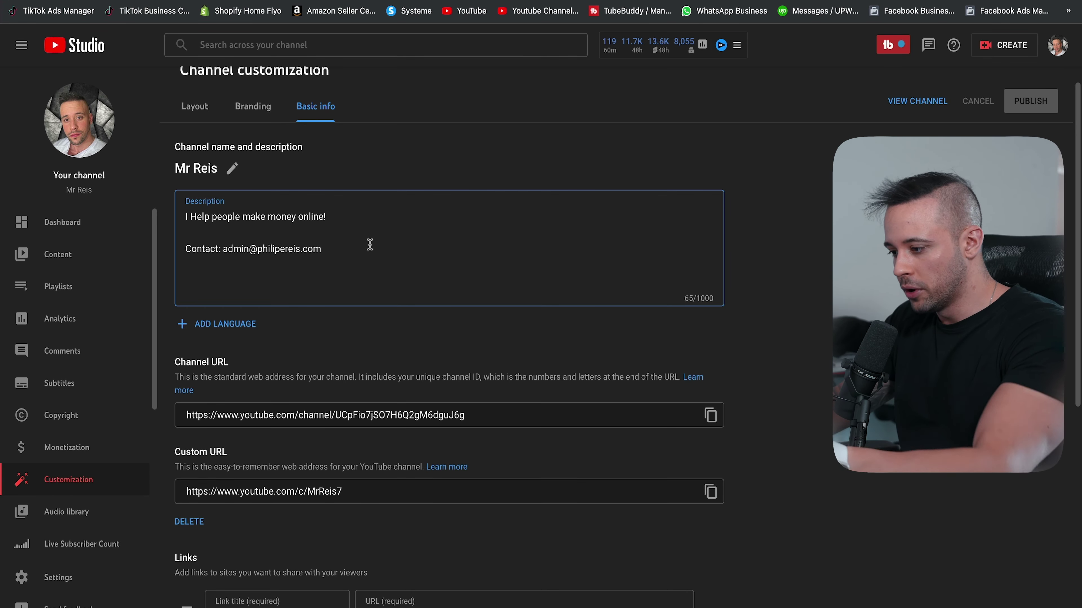
pyautogui.press('Tab')
pyautogui.scroll(-3, 783, 298)
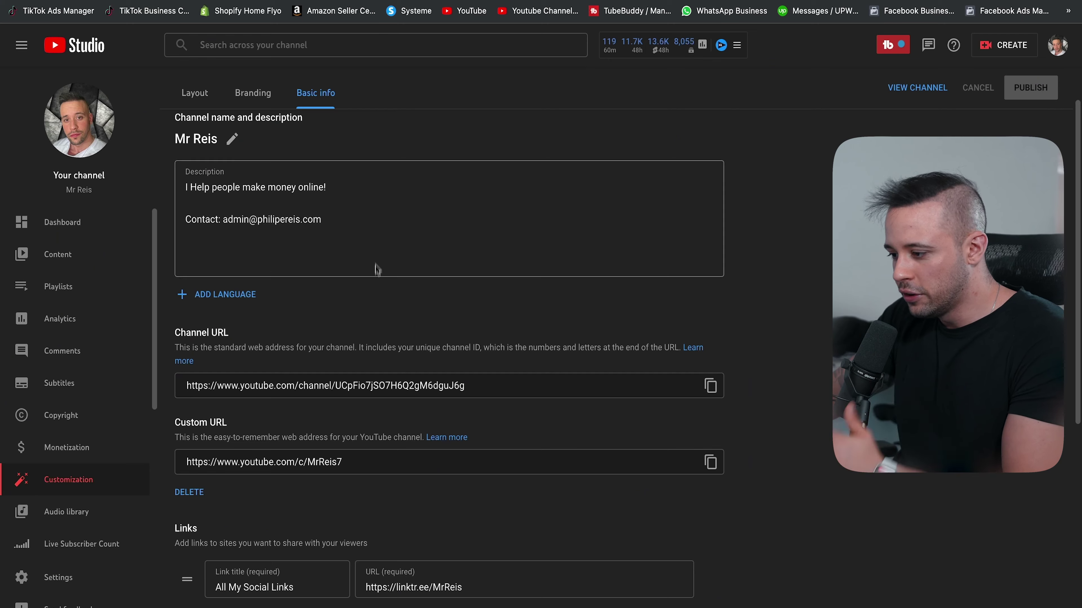
pyautogui.moveTo(277, 204); pyautogui.dragTo(185, 188)
pyautogui.click(345, 223)
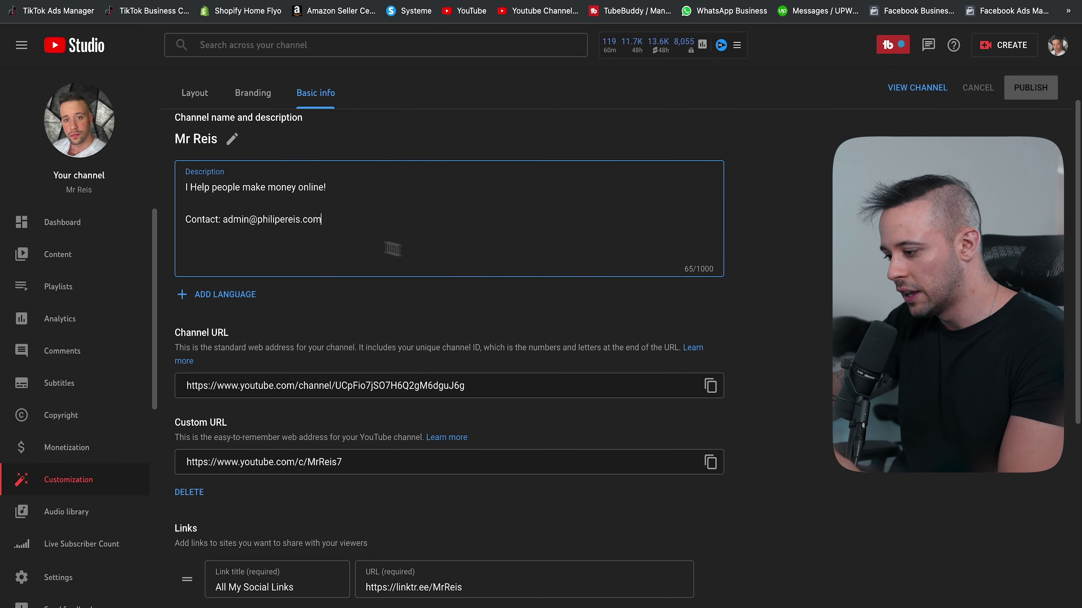
# Step: Examine the contact line, channel URL, custom URL, social links and banner links in the basic info
pyautogui.scroll(-3, 567, 262)
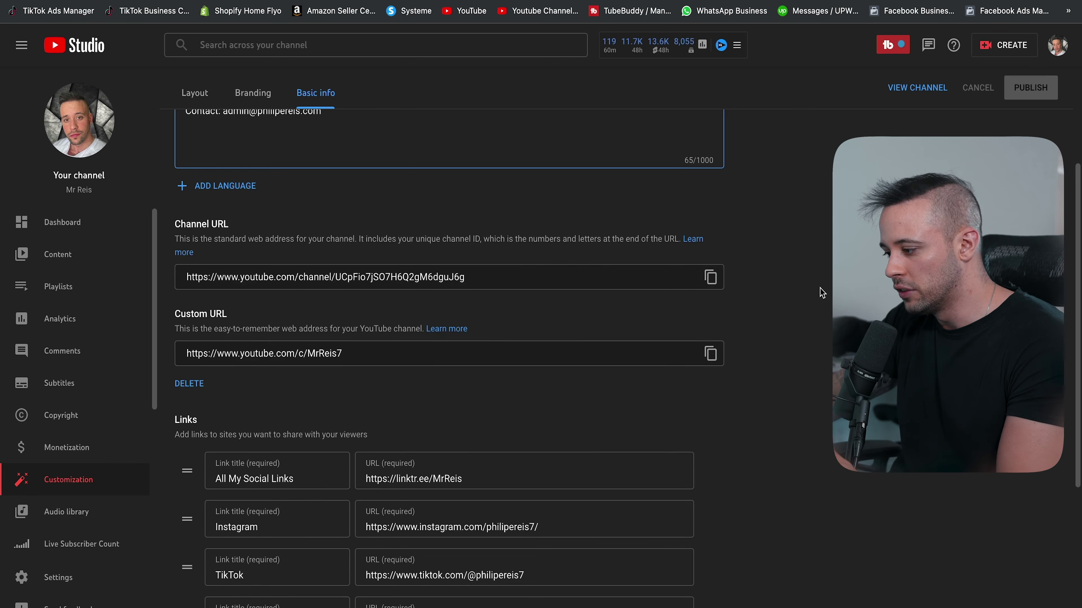
pyautogui.scroll(2, 404, 251)
pyautogui.moveTo(322, 169)
pyautogui.mouseDown()
pyautogui.moveTo(199, 168)
pyautogui.moveTo(321, 169)
pyautogui.mouseUp()
pyautogui.click(198, 169)
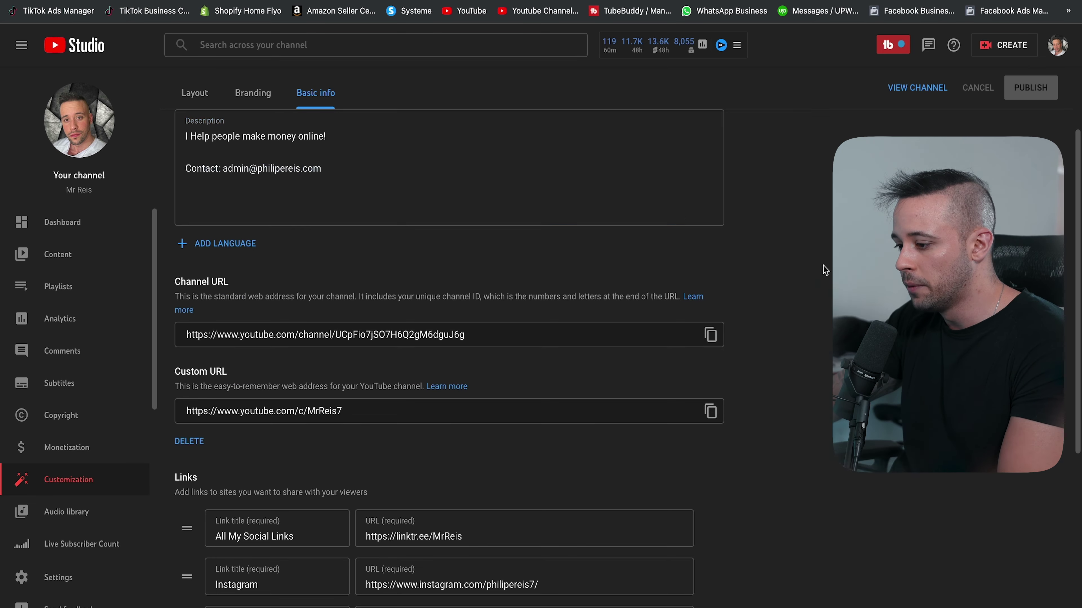
pyautogui.scroll(-7, 200, 155)
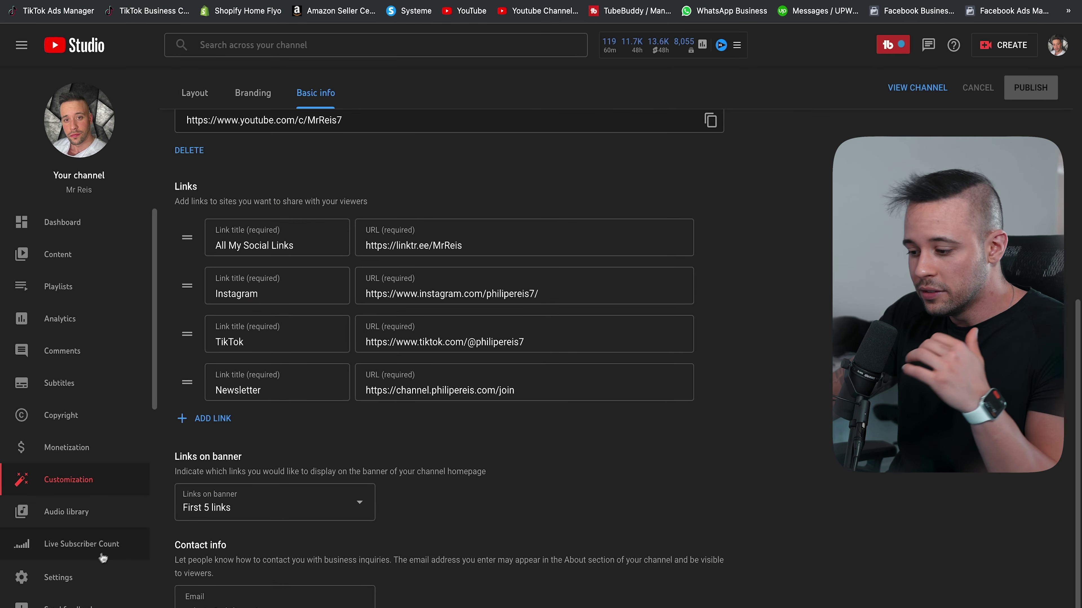
# Step: Open the Studio settings and review the channel's country and keywords, made-for-kids audience setting and feature eligibility
pyautogui.click(83, 574)
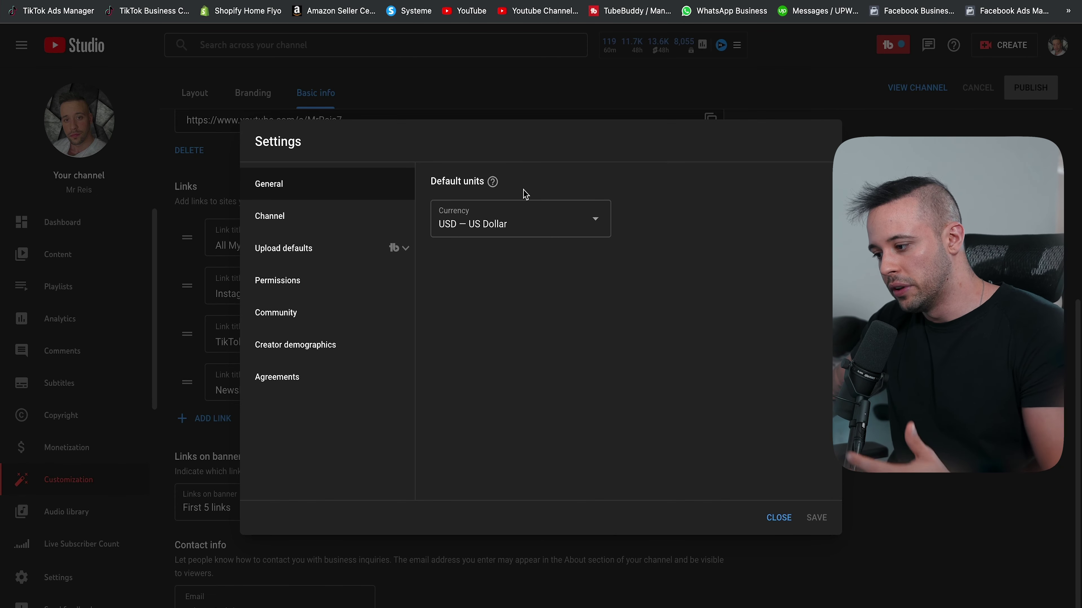
pyautogui.click(358, 211)
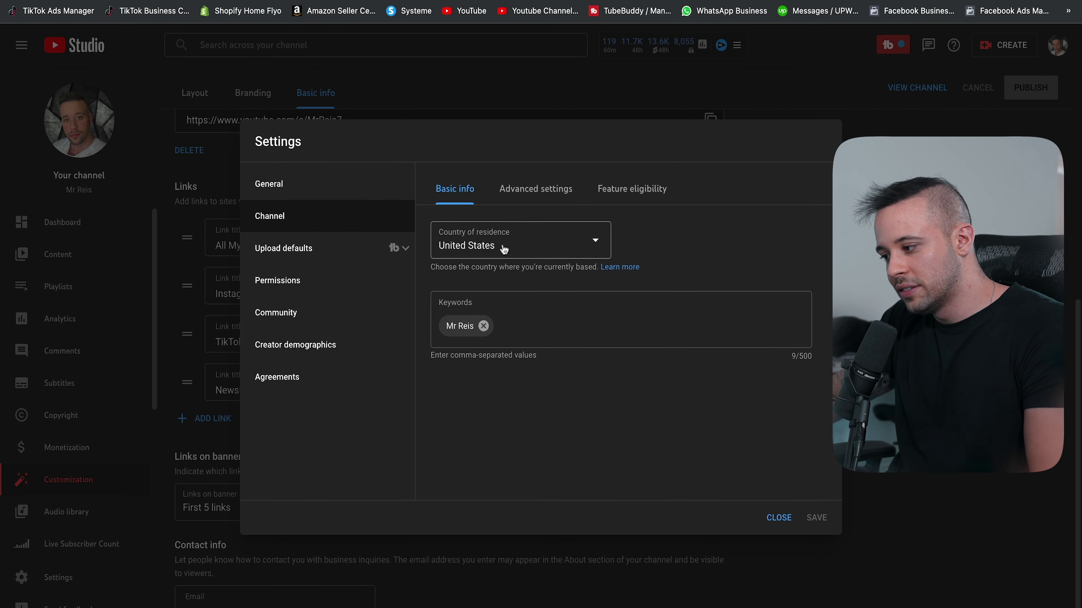
pyautogui.click(505, 189)
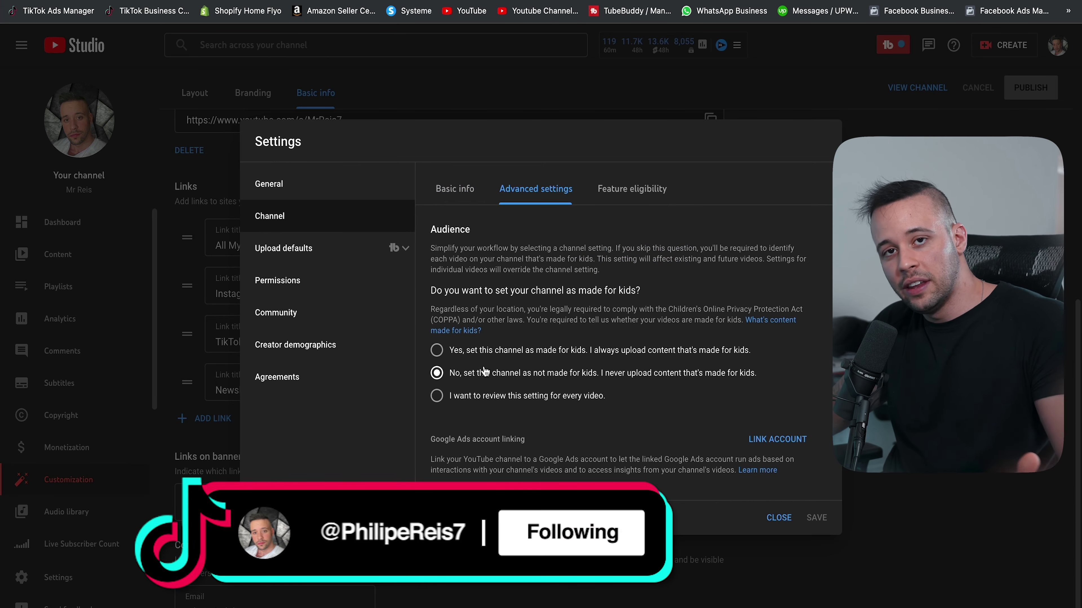
pyautogui.click(632, 189)
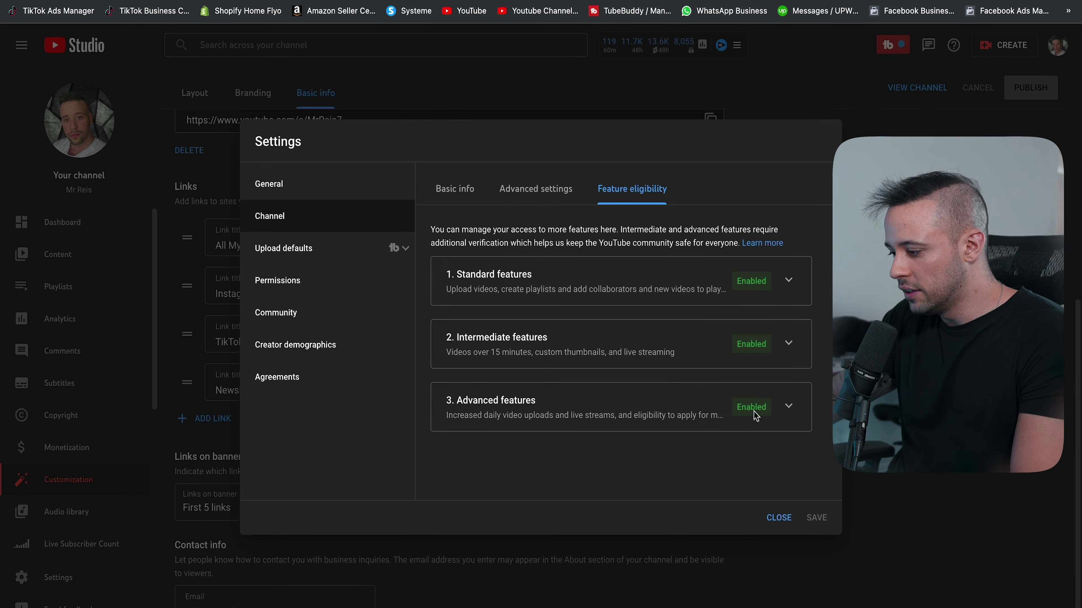
# Step: Expand the advanced features under feature eligibility and examine their benefits and the verification requirements
pyautogui.click(788, 409)
pyautogui.scroll(-3, 788, 412)
pyautogui.moveTo(532, 274); pyautogui.dragTo(821, 433)
pyautogui.click(724, 425)
pyautogui.moveTo(680, 386); pyautogui.dragTo(687, 427)
pyautogui.click(815, 386)
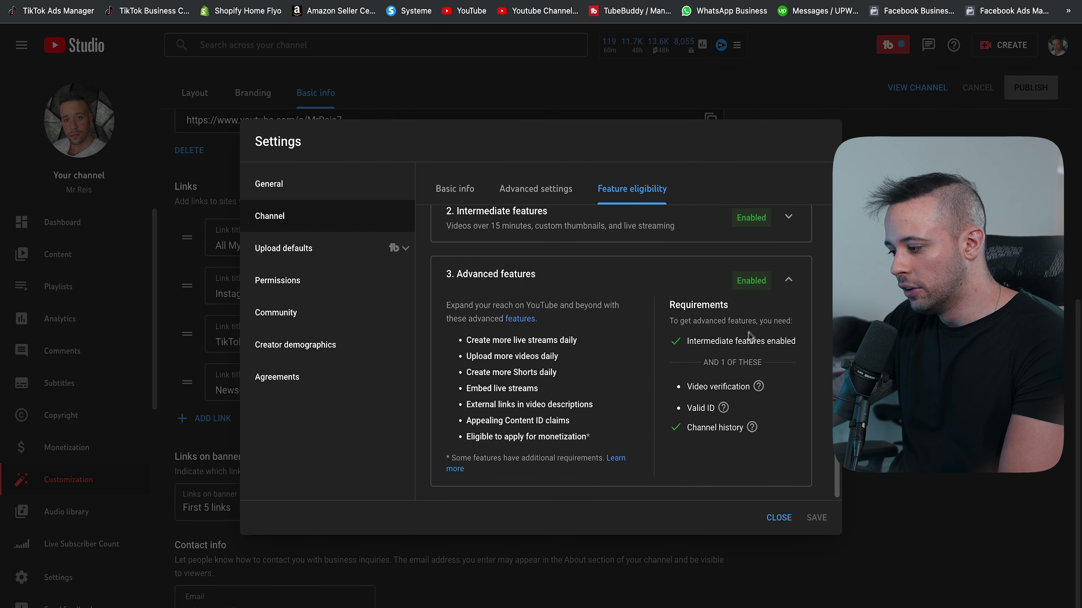
pyautogui.scroll(1, 799, 257)
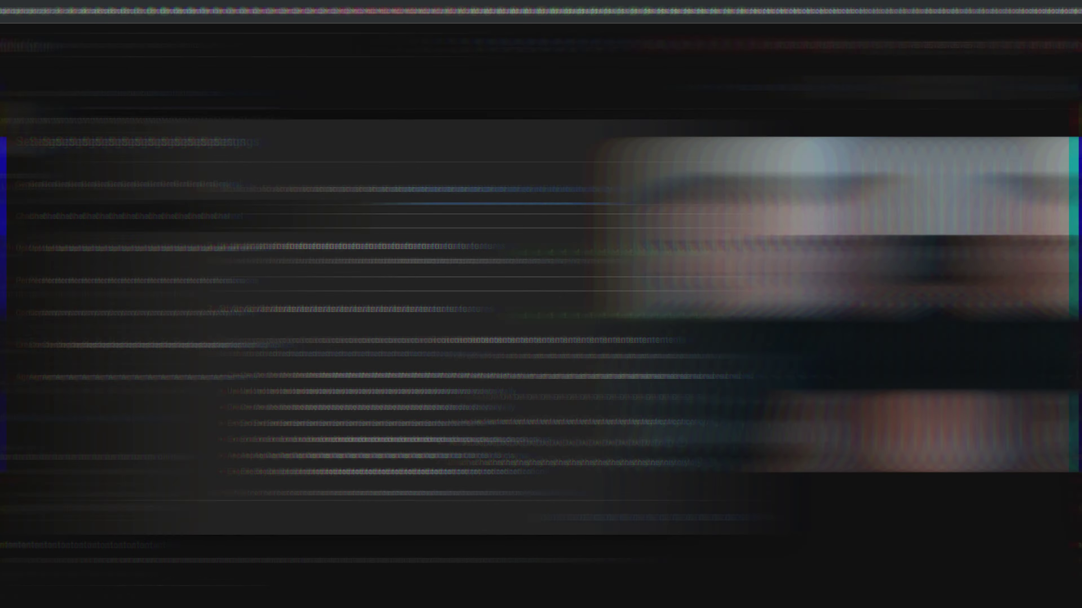
# Step: Show the upload defaults' basic info and examine the description template, its social links, the visibility and the tags
pyautogui.click(346, 244)
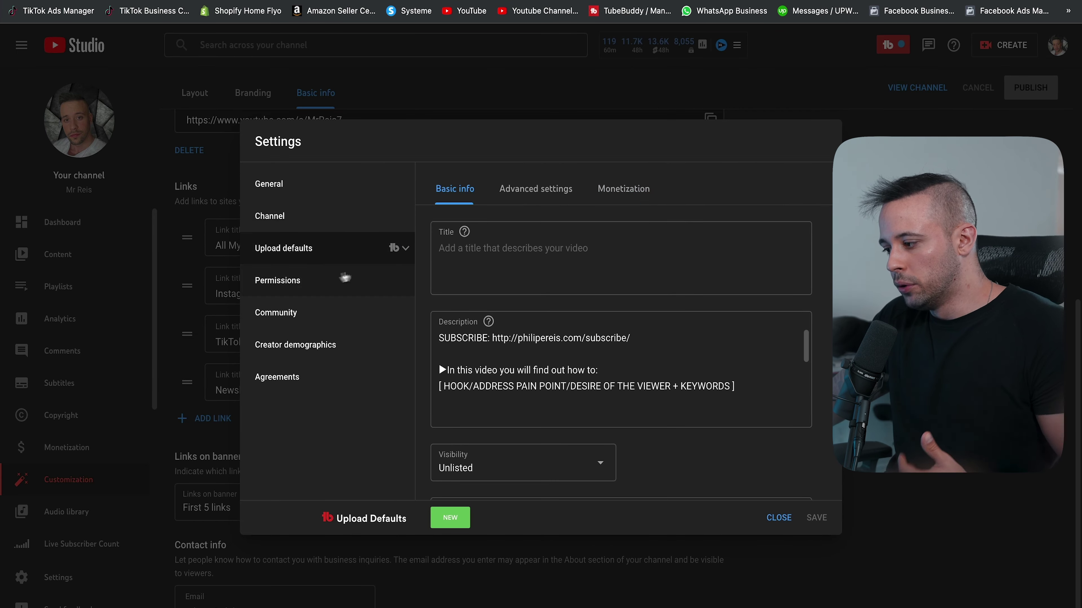
pyautogui.click(450, 351)
pyautogui.scroll(-2, 490, 333)
pyautogui.moveTo(510, 321); pyautogui.dragTo(592, 336)
pyautogui.moveTo(550, 290); pyautogui.dragTo(678, 335)
pyautogui.click(633, 309)
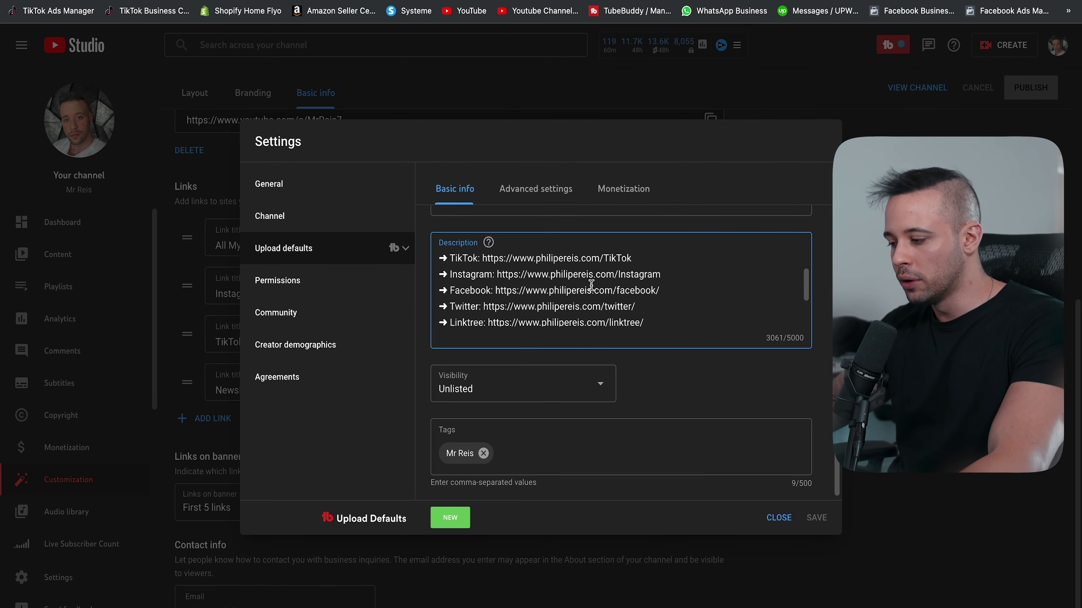
pyautogui.moveTo(681, 319); pyautogui.dragTo(462, 209)
pyautogui.click(566, 273)
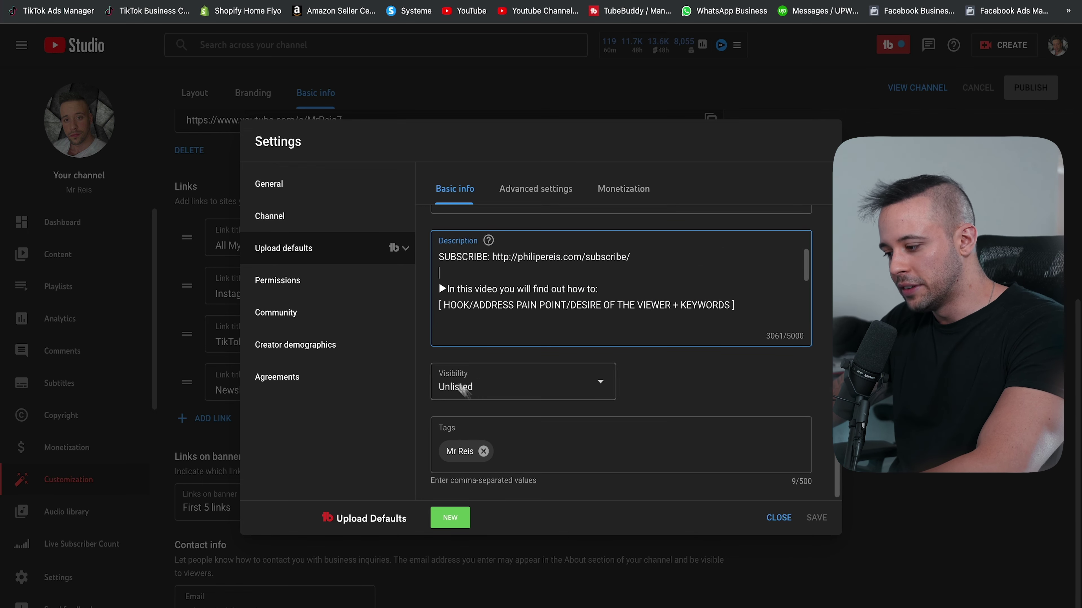
pyautogui.click(723, 387)
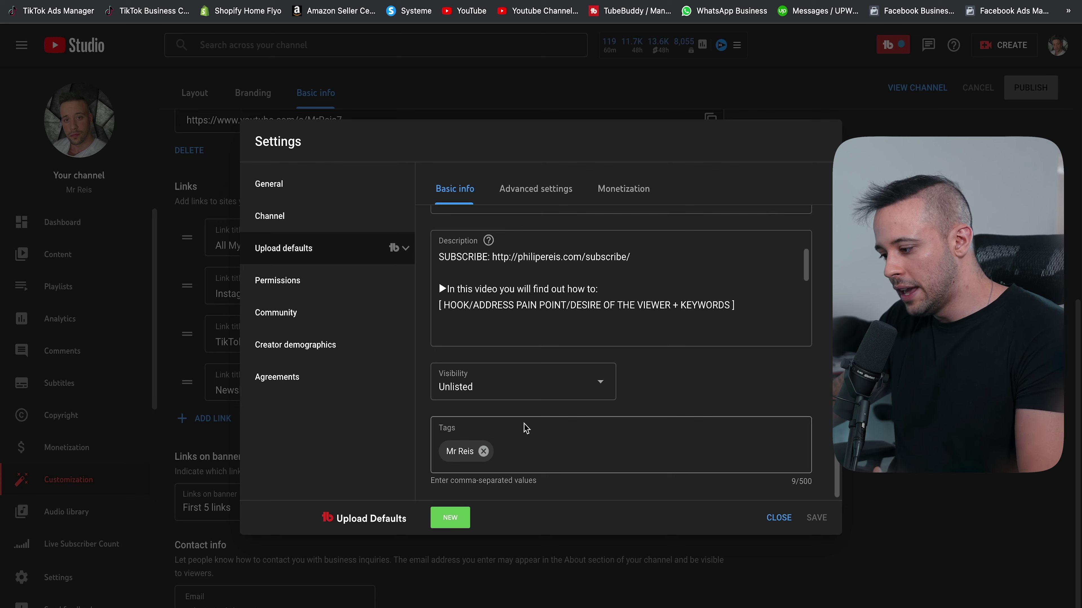
# Step: Review the upload defaults' advanced settings for license, category, language and comments, and show the monetization ad defaults
pyautogui.click(532, 191)
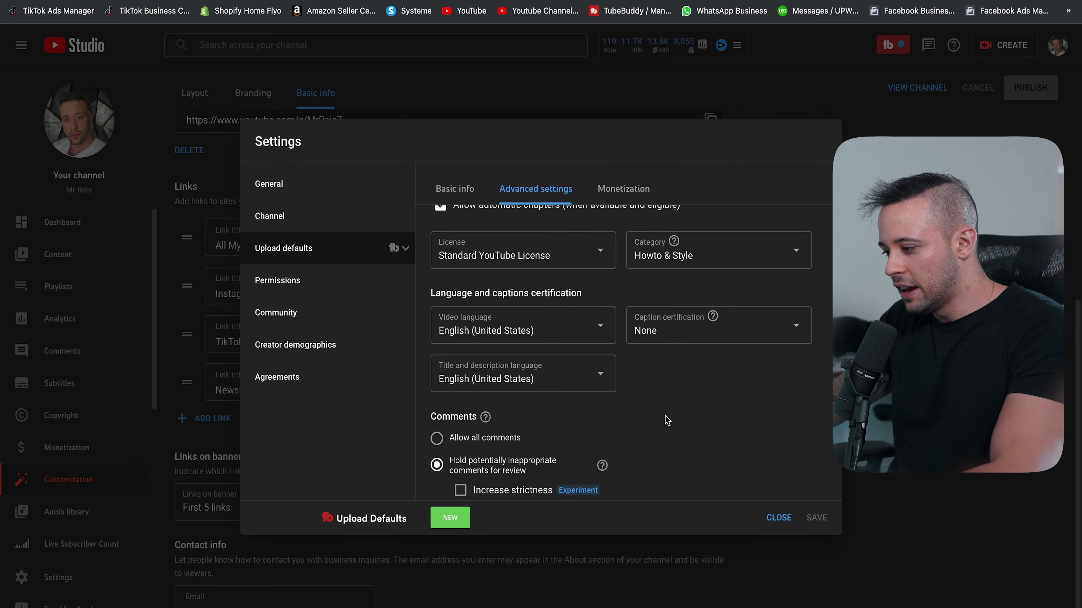
pyautogui.scroll(-2, 667, 420)
pyautogui.scroll(3, 586, 318)
pyautogui.click(623, 189)
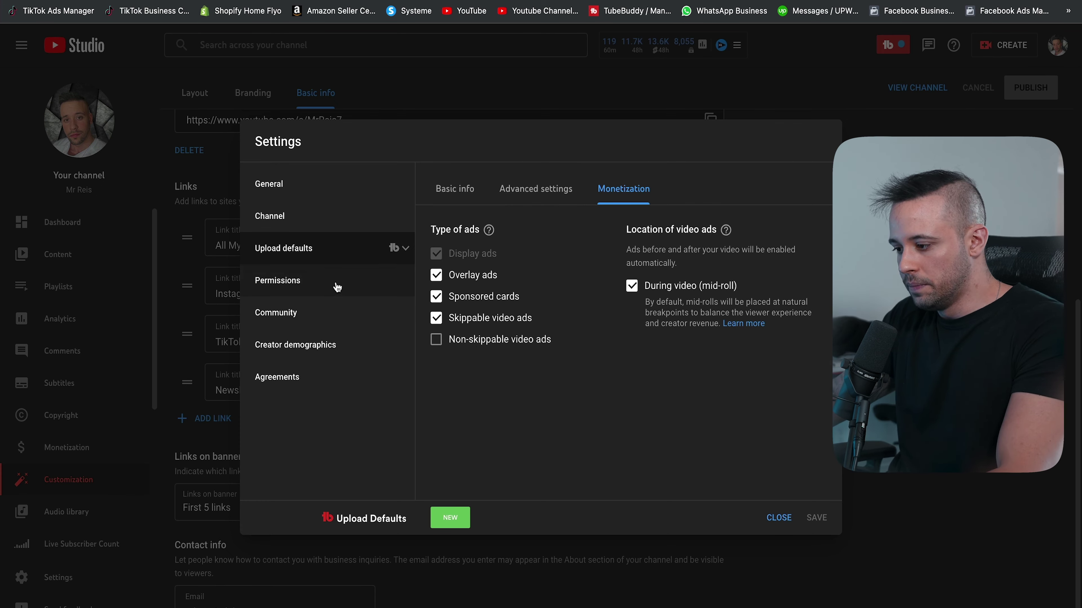
# Step: Review the community settings: moderators, approved users and hidden users in the automated filters, plus the default comment and live chat moderation
pyautogui.click(337, 313)
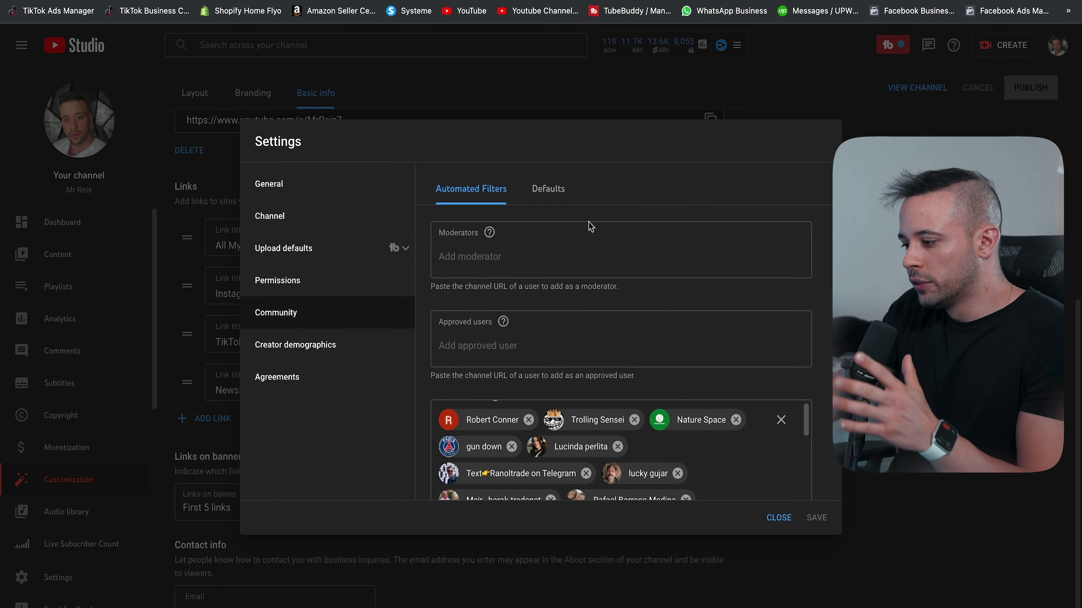
pyautogui.scroll(-5, 623, 367)
pyautogui.scroll(5, 596, 375)
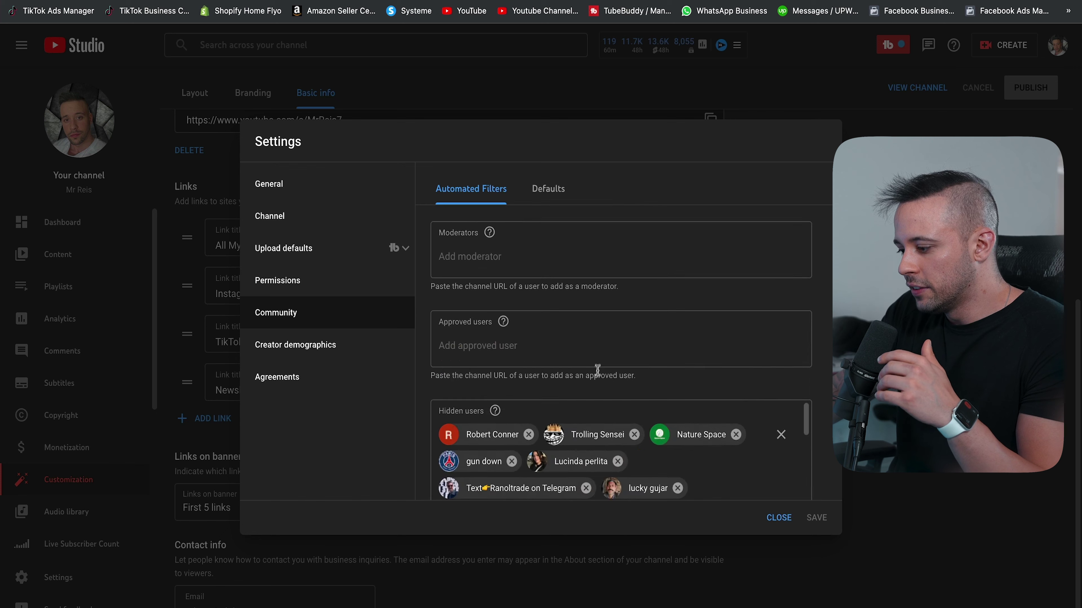
pyautogui.scroll(-3, 681, 393)
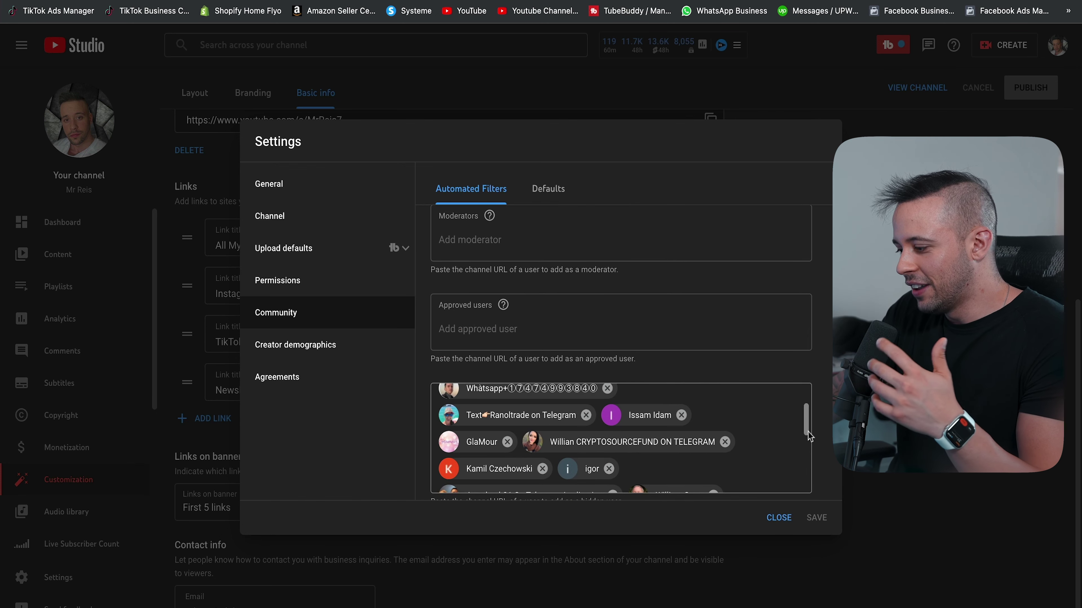
pyautogui.scroll(-2, 596, 443)
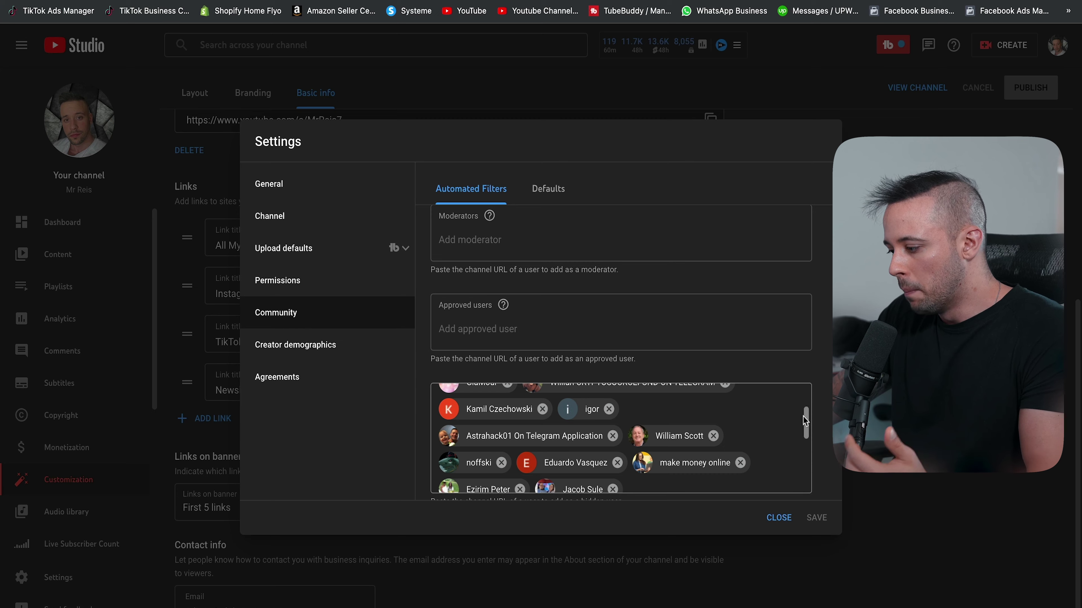
pyautogui.scroll(5, 804, 420)
pyautogui.click(548, 189)
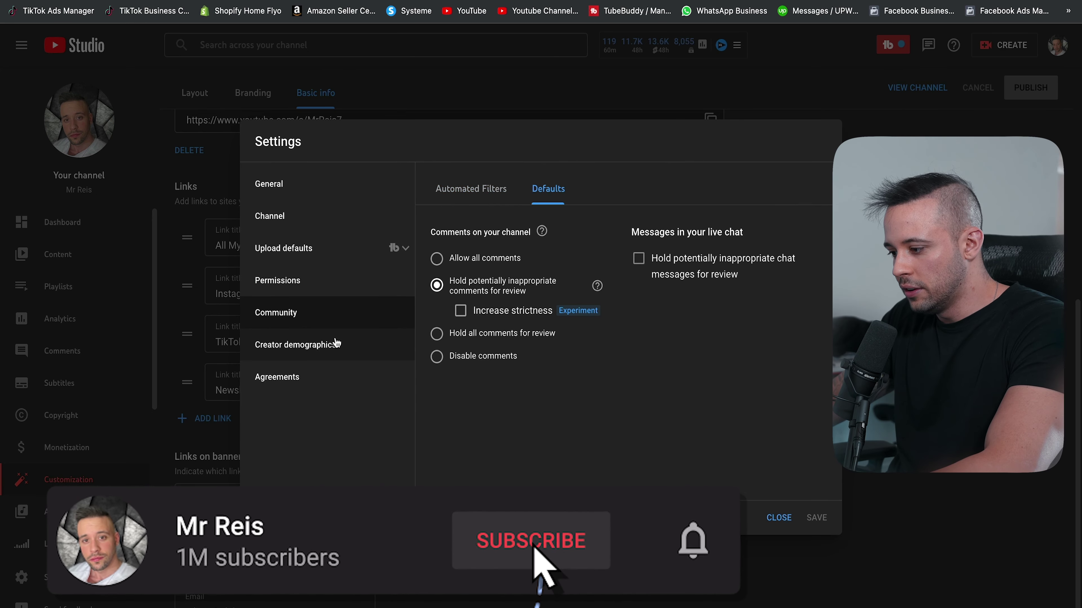
# Step: Look at the creator demographics and general settings, and close the settings without changing anything
pyautogui.click(335, 343)
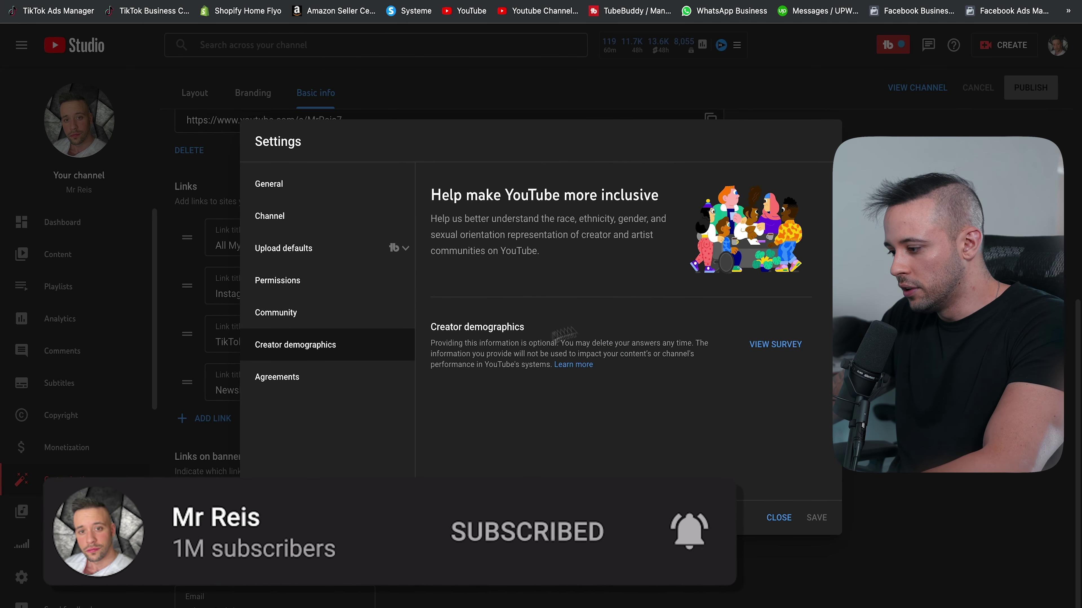
pyautogui.click(289, 183)
pyautogui.click(783, 517)
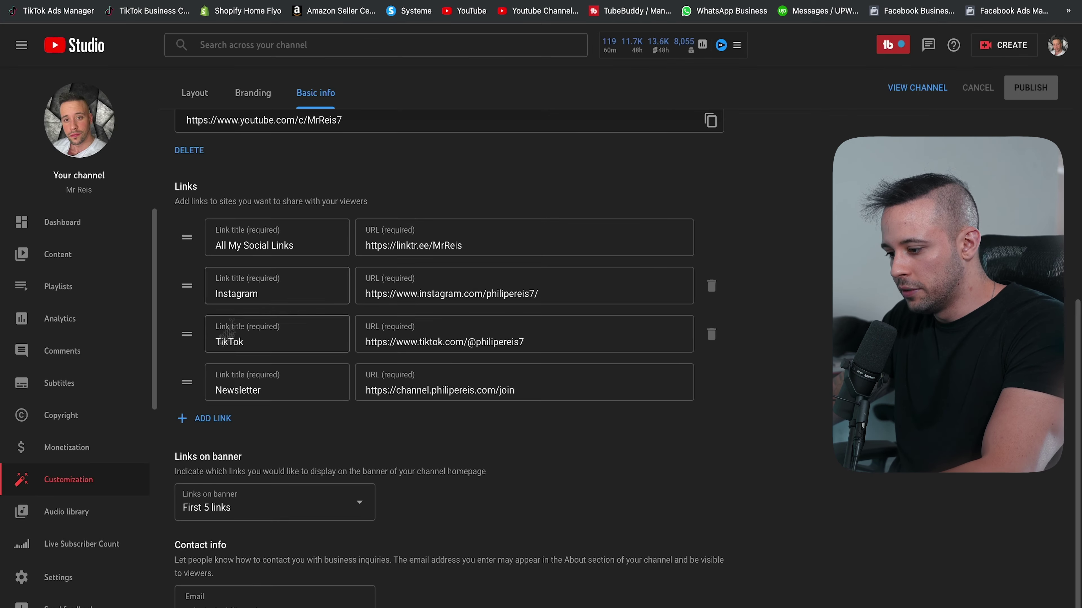